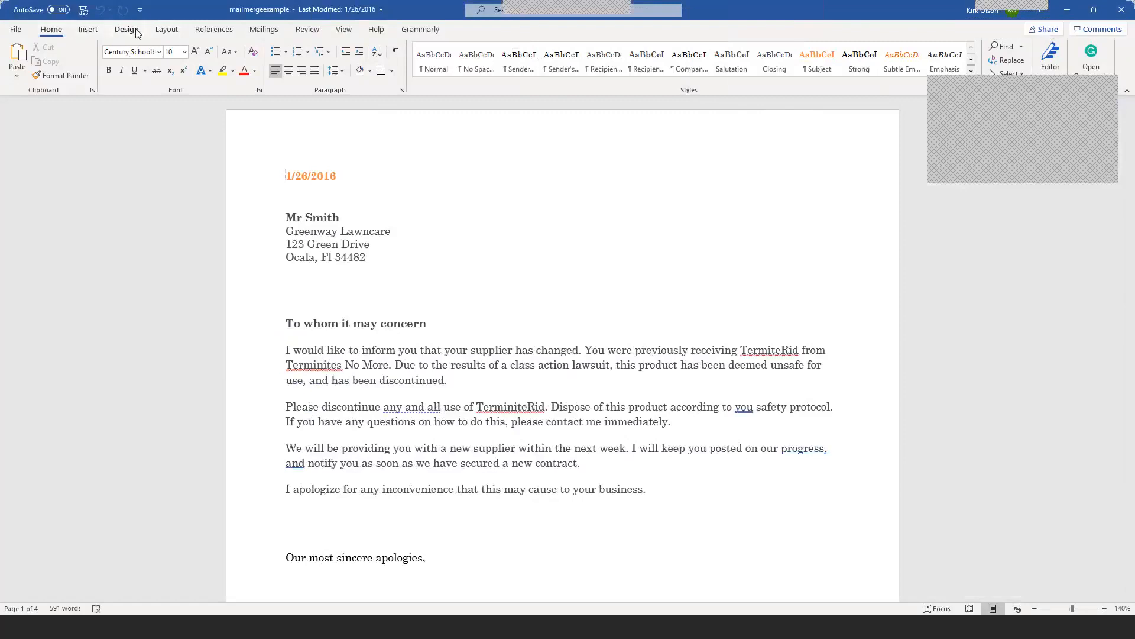
Step: Switch the ribbon to the Mailings tab for the supplier-change letter
left_click(264, 30)
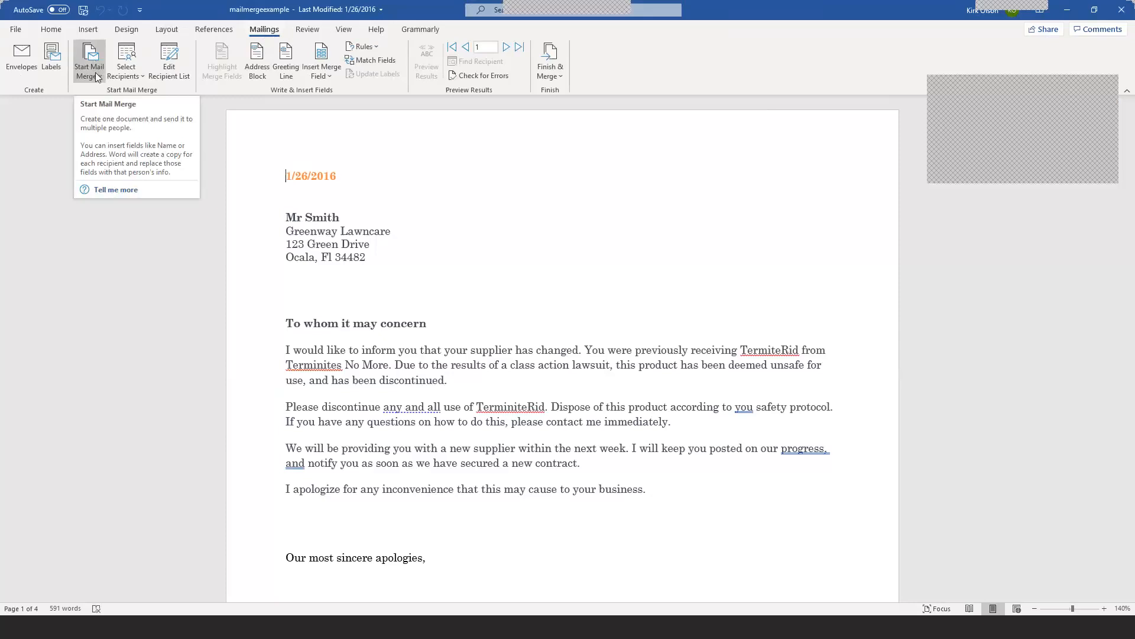
Step: Start a Letters mail merge and open a blank New Address List via 'Type a new list'
left_click(48, 32)
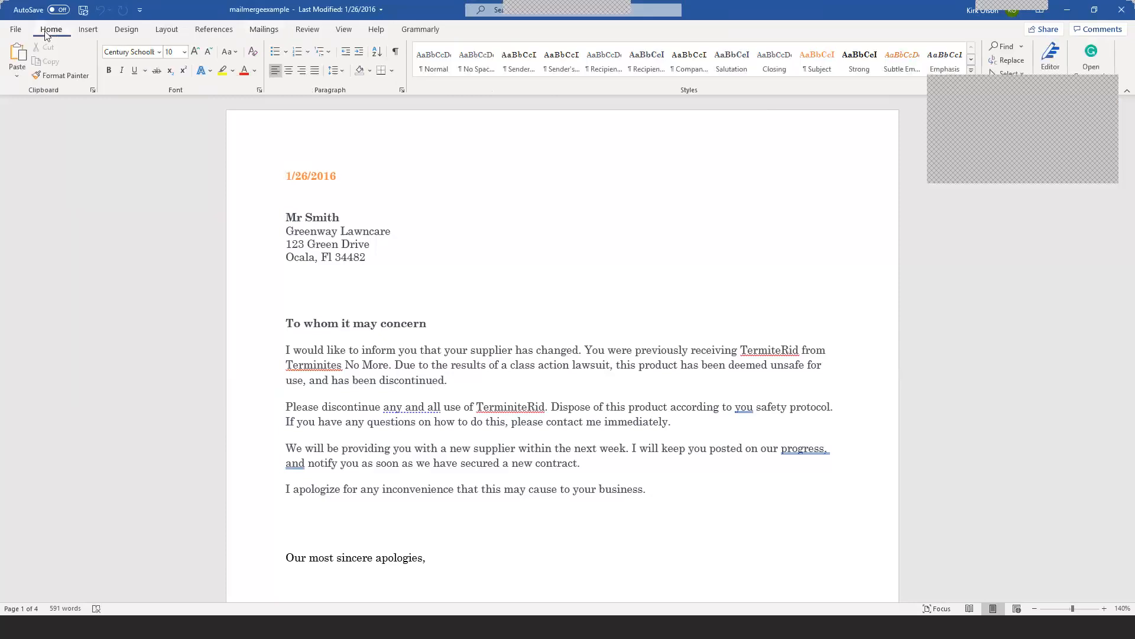
left_click(263, 31)
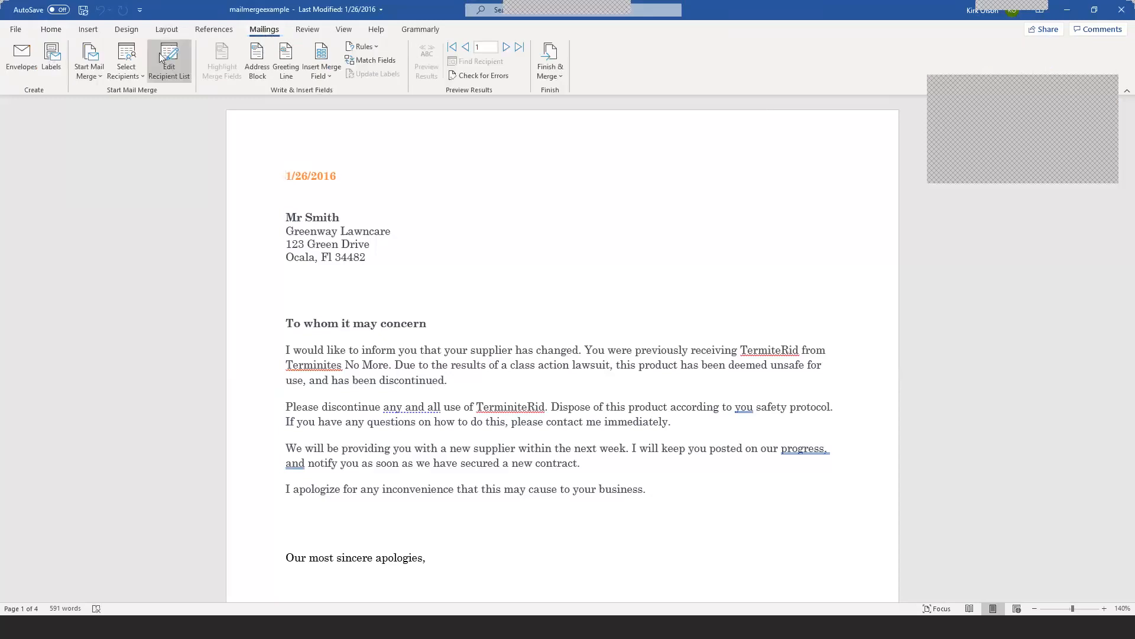
left_click(101, 75)
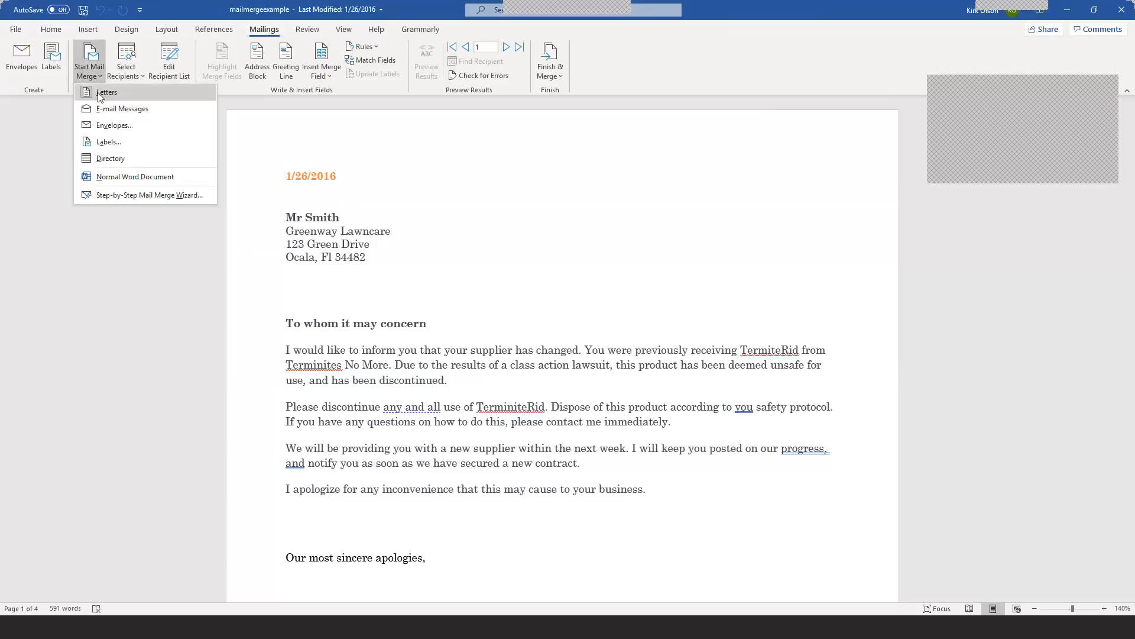
left_click(131, 196)
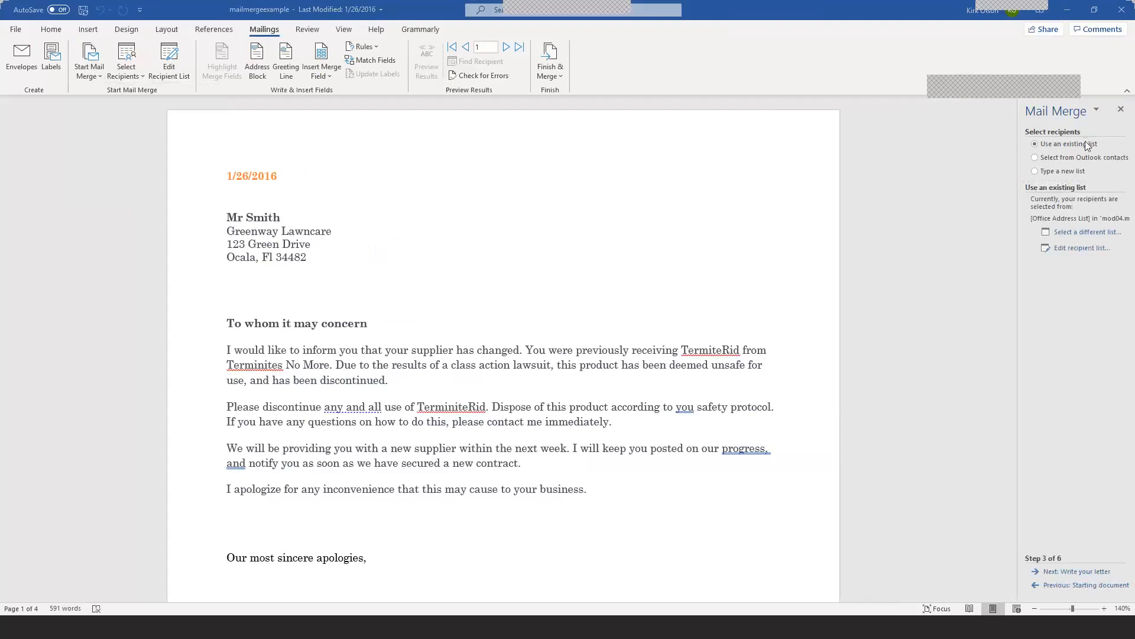
left_click(1034, 171)
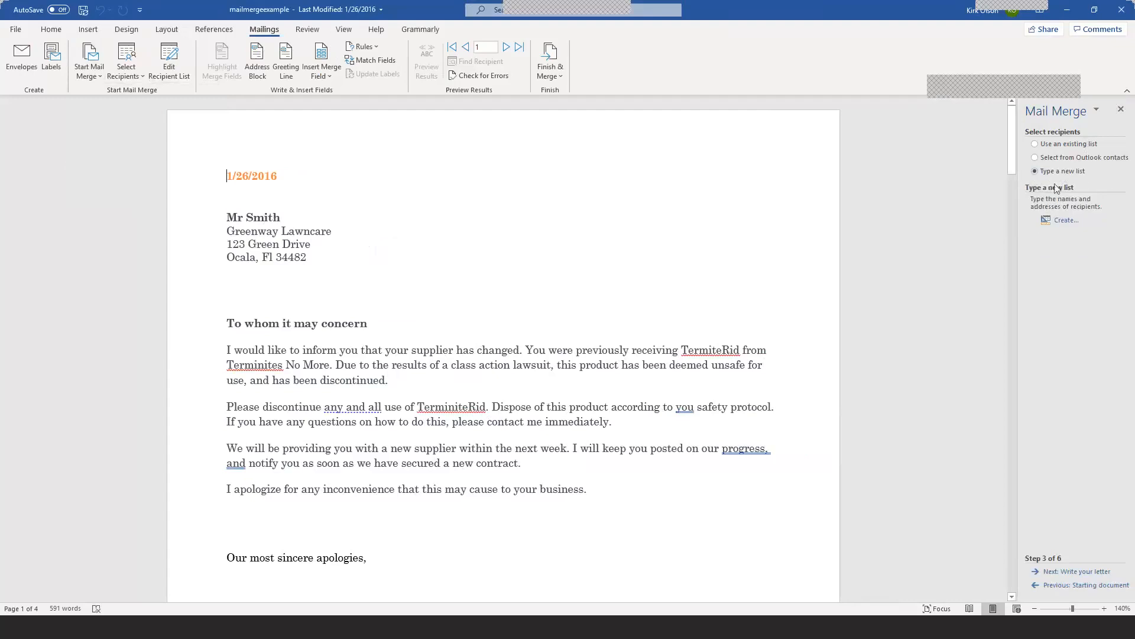
left_click(1068, 221)
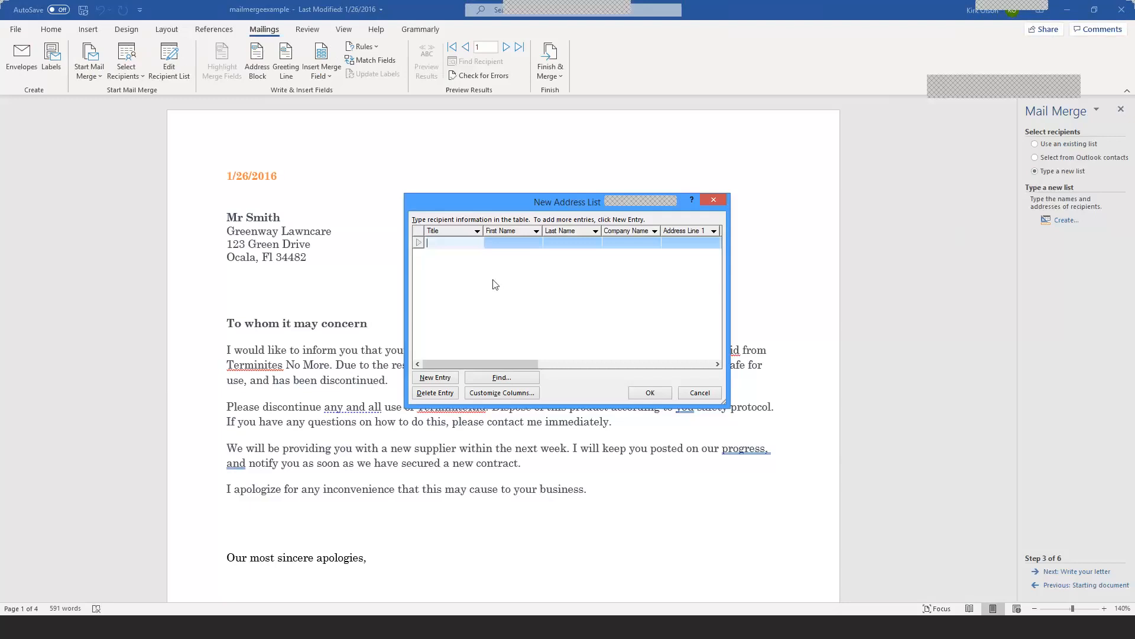
Step: Enter the first recipient: title Mr., first and last name, company, box address, city, state and ZIP
type("Mr.")
key("Tab")
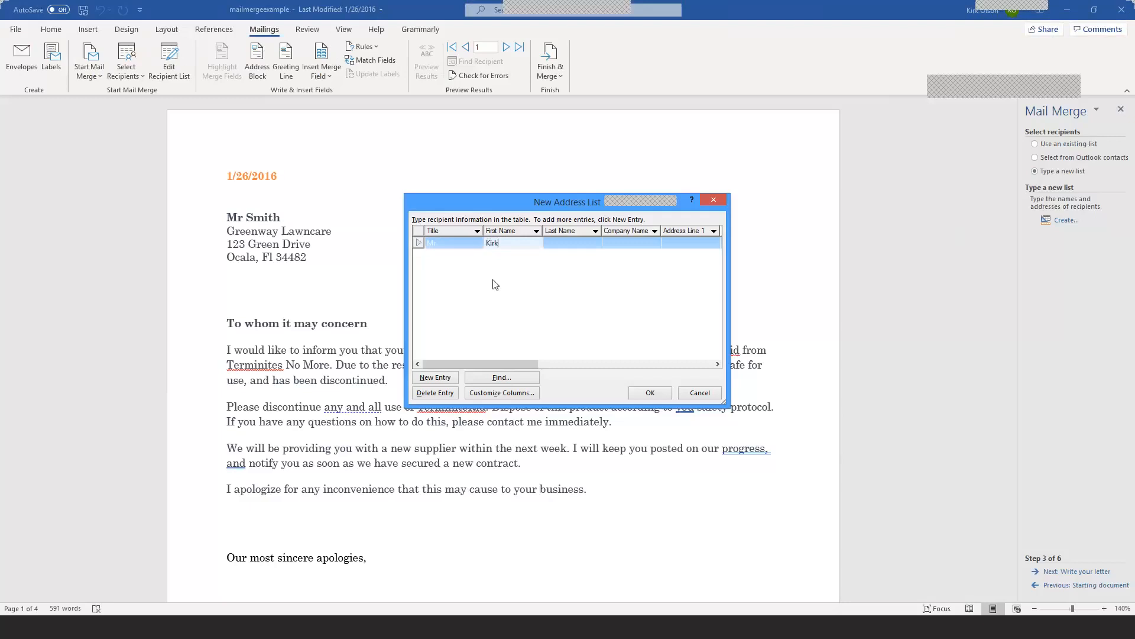
key("Tab")
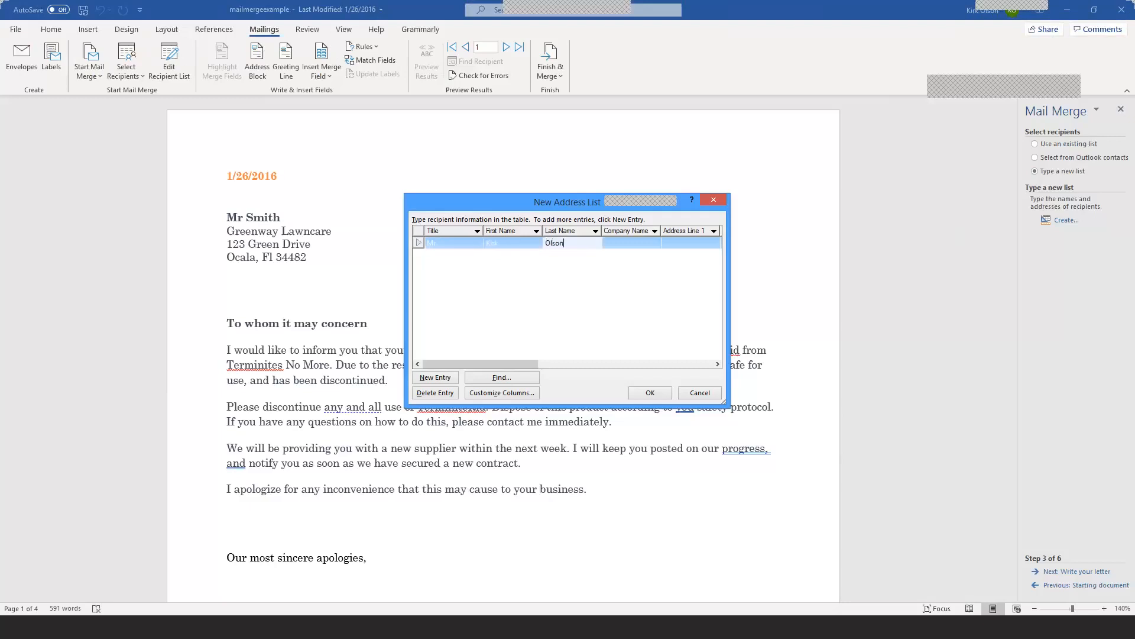
key("Tab")
type("Olson")
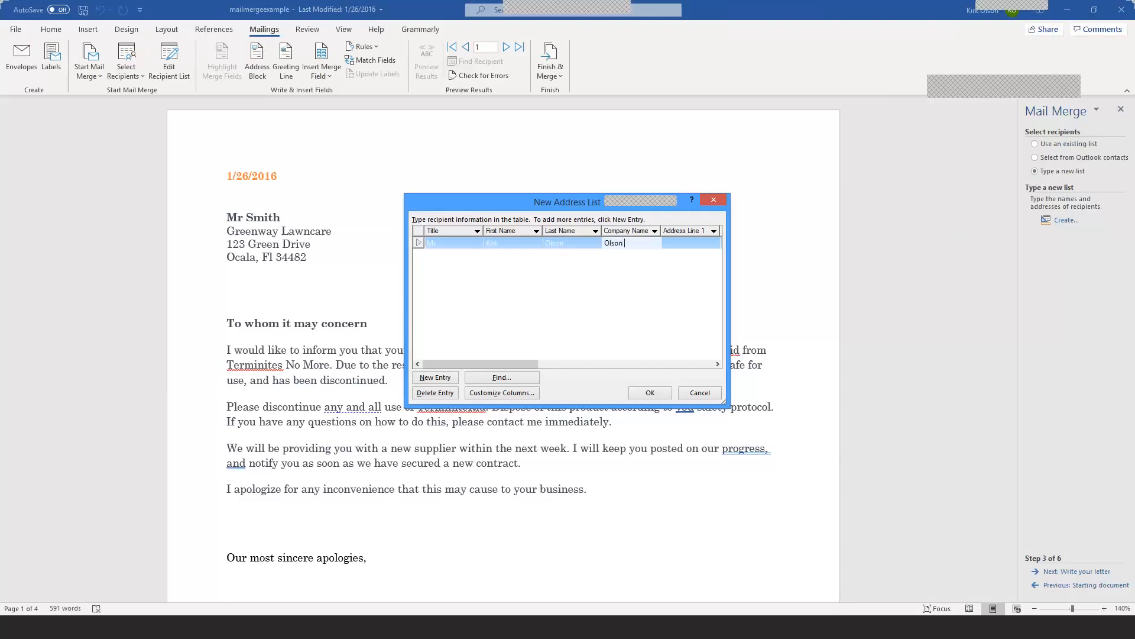
type(" Law")
key("Tab")
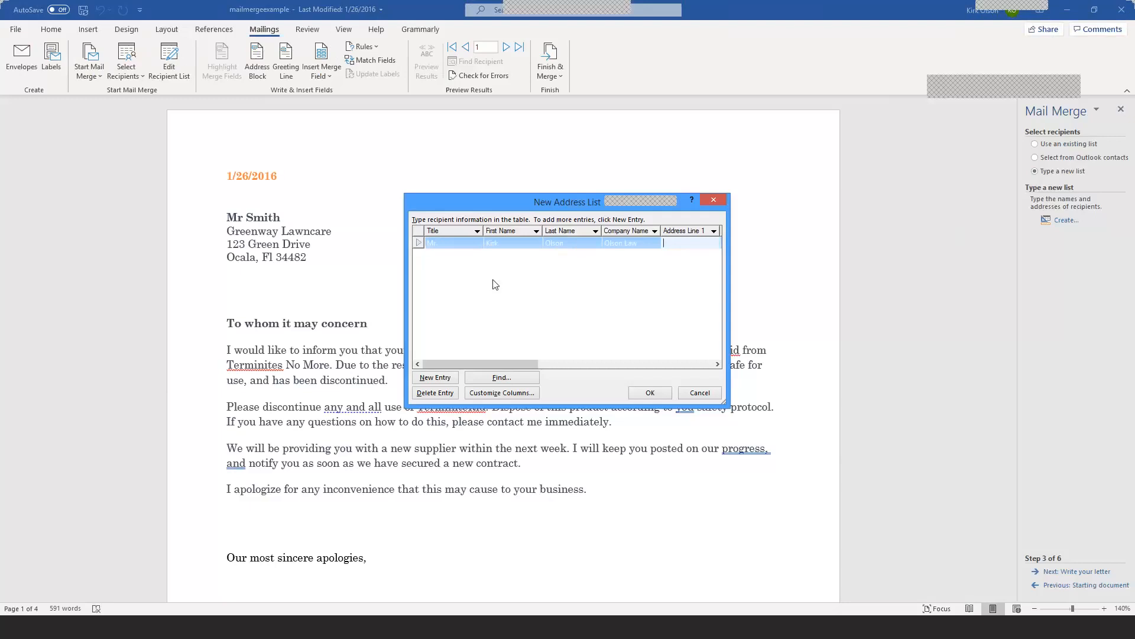
key("Tab")
key("Tab")
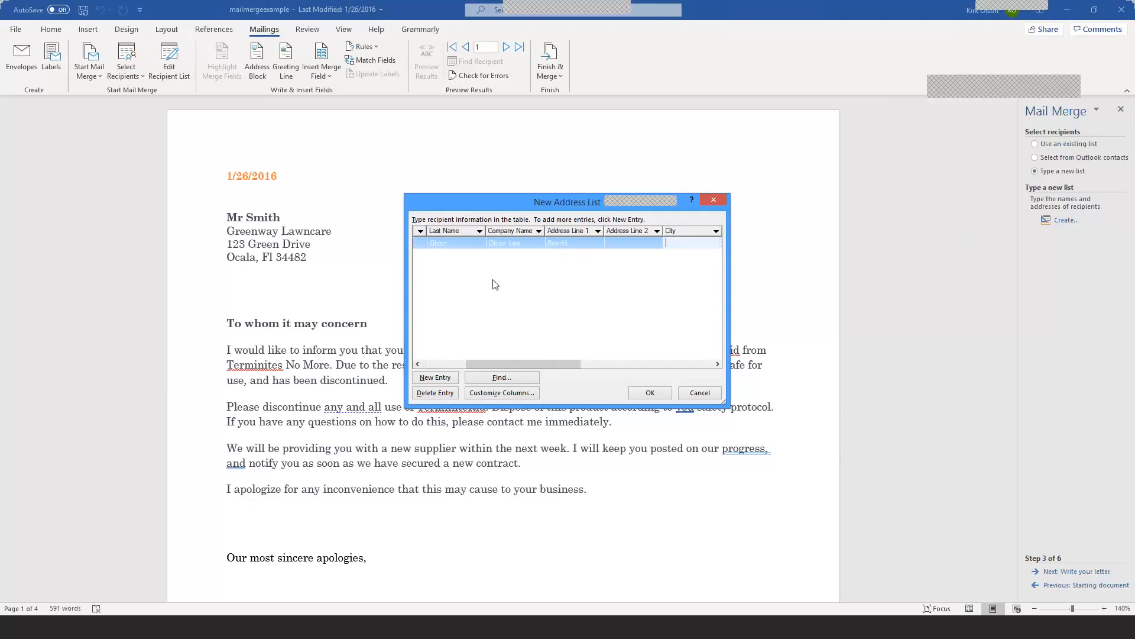
key("Tab")
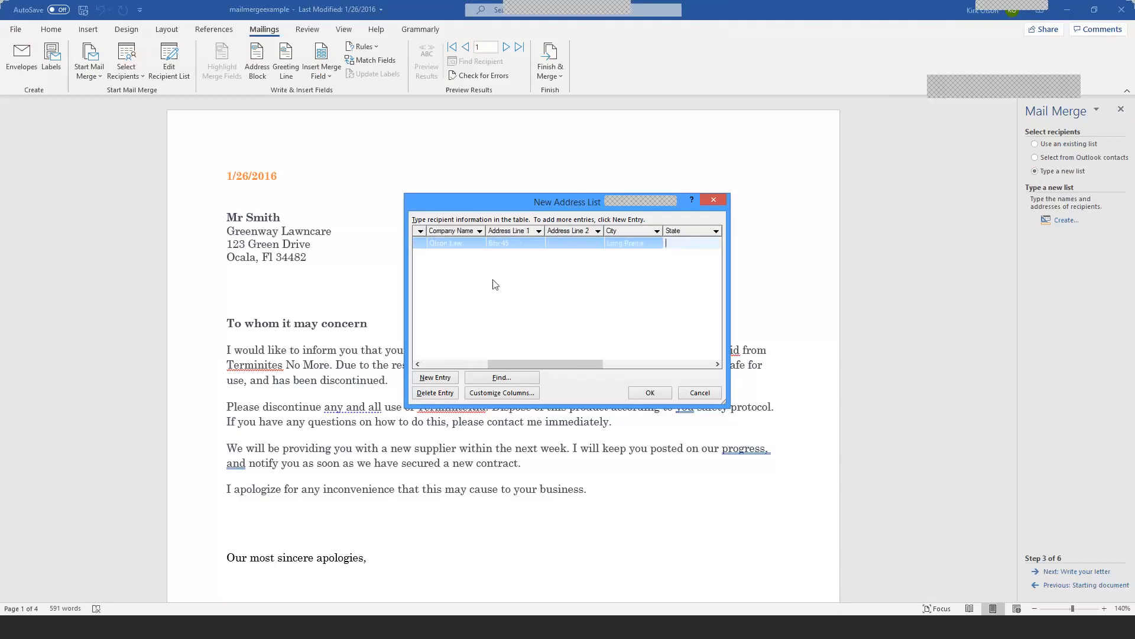
key("Tab")
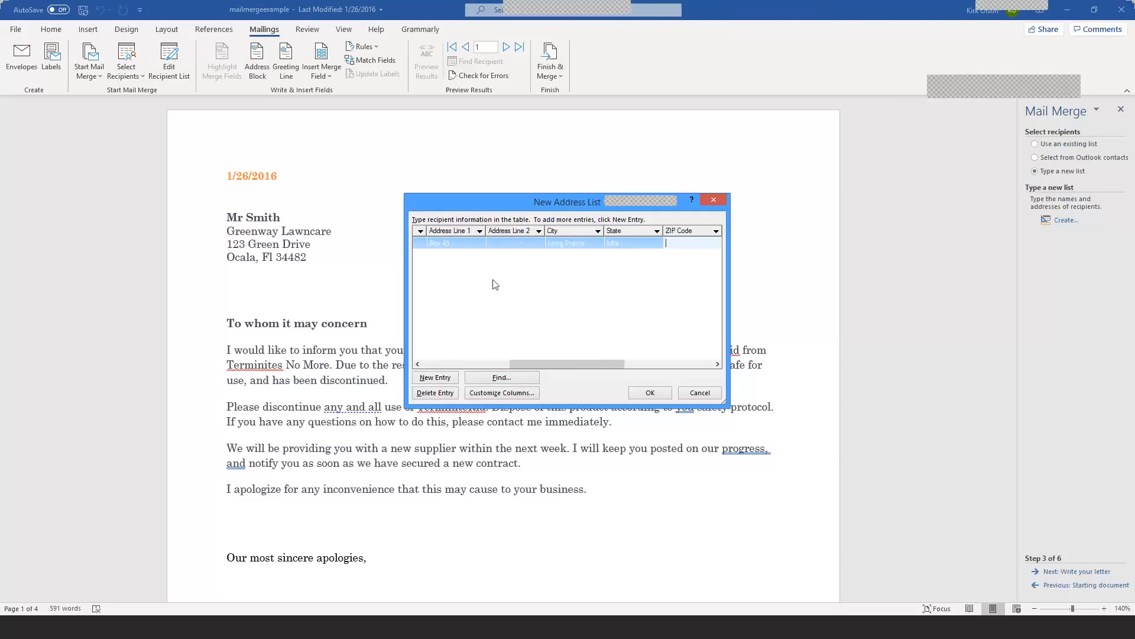
Step: Add a second recipient row with title Mrs., first and last name, box address, city and state
left_click(446, 378)
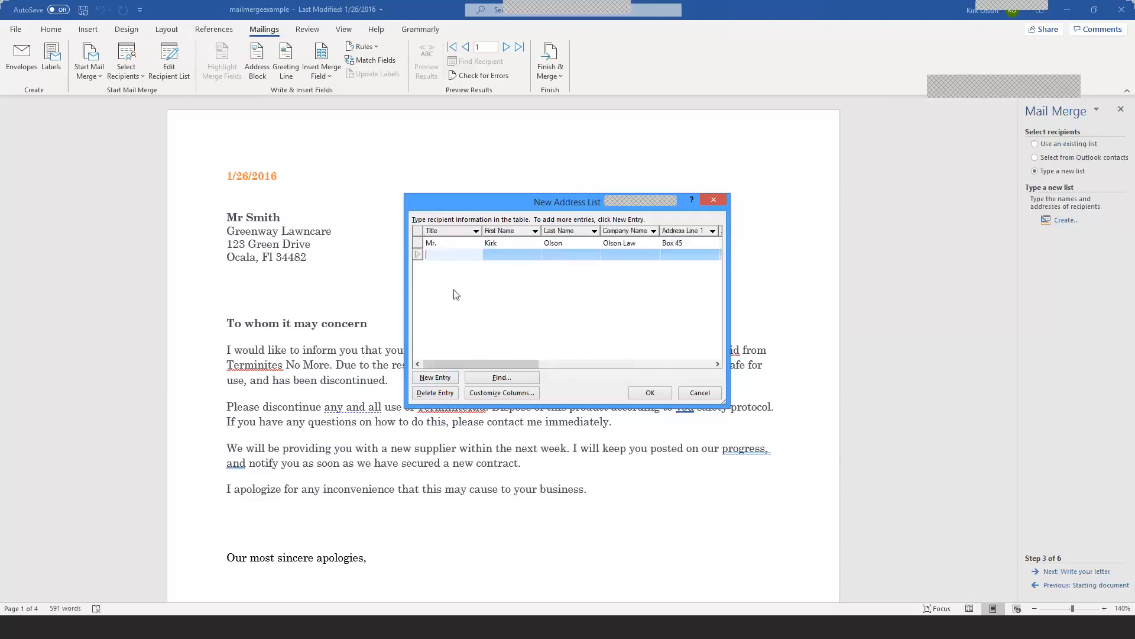
type("Dal")
key("BackSpace")
key("BackSpace")
key("BackSpace")
key("BackSpace")
type("Mrs.")
key("Tab")
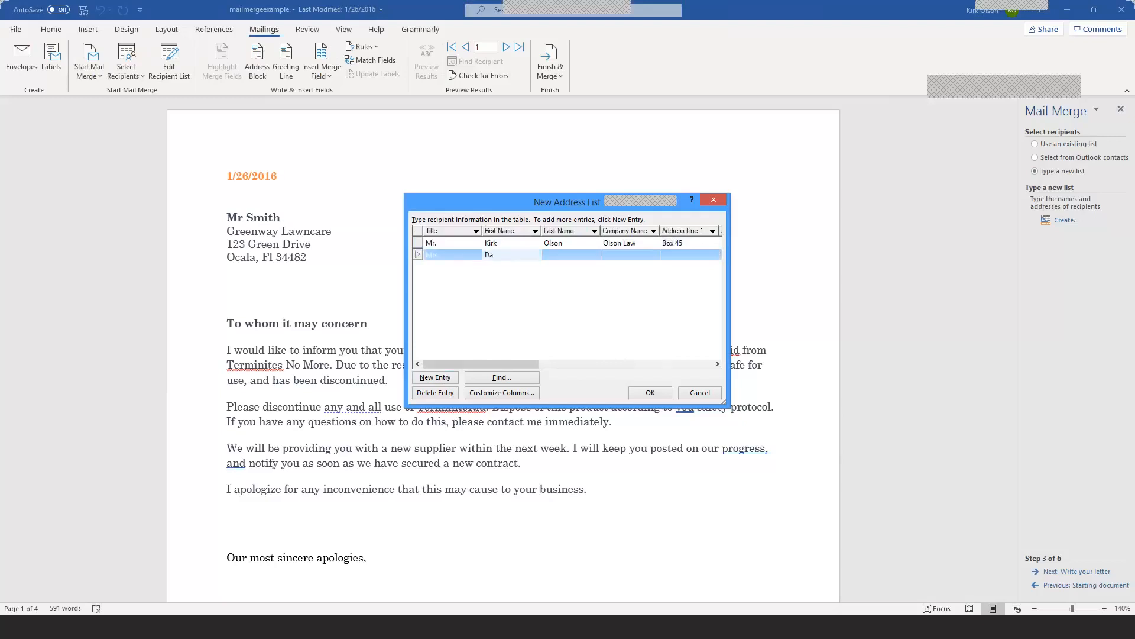
key("Tab")
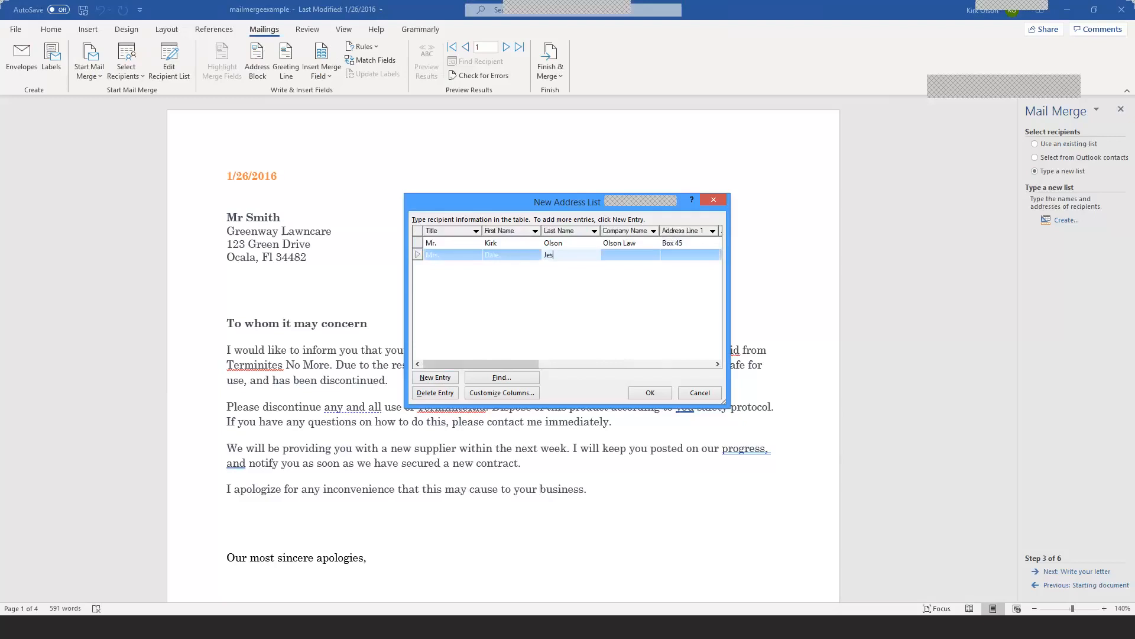
key("Tab")
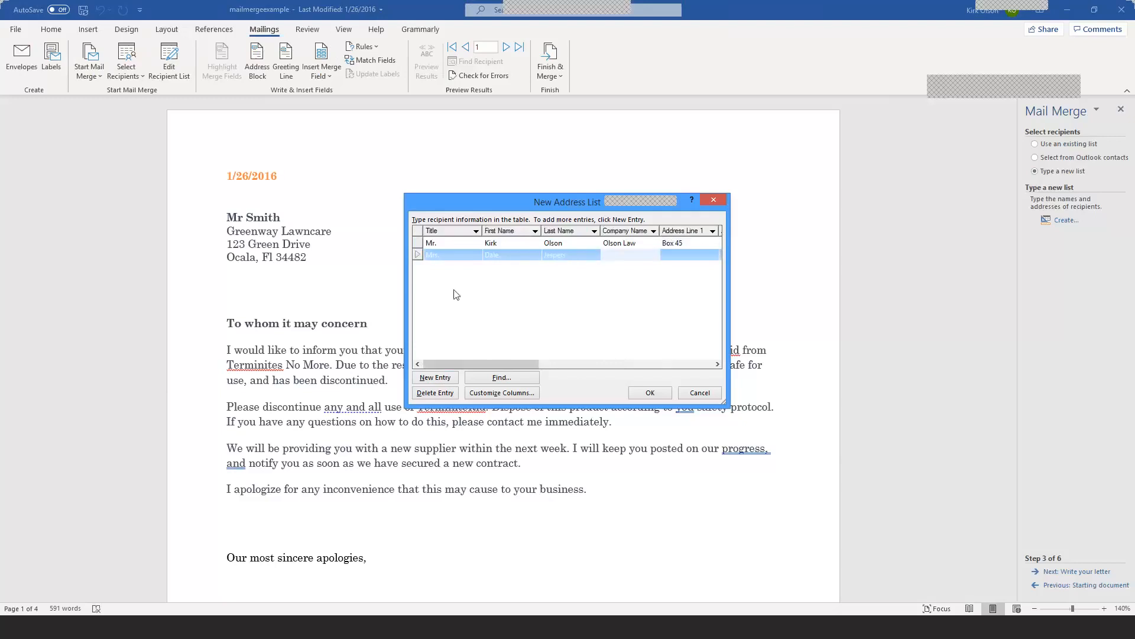
key("Tab")
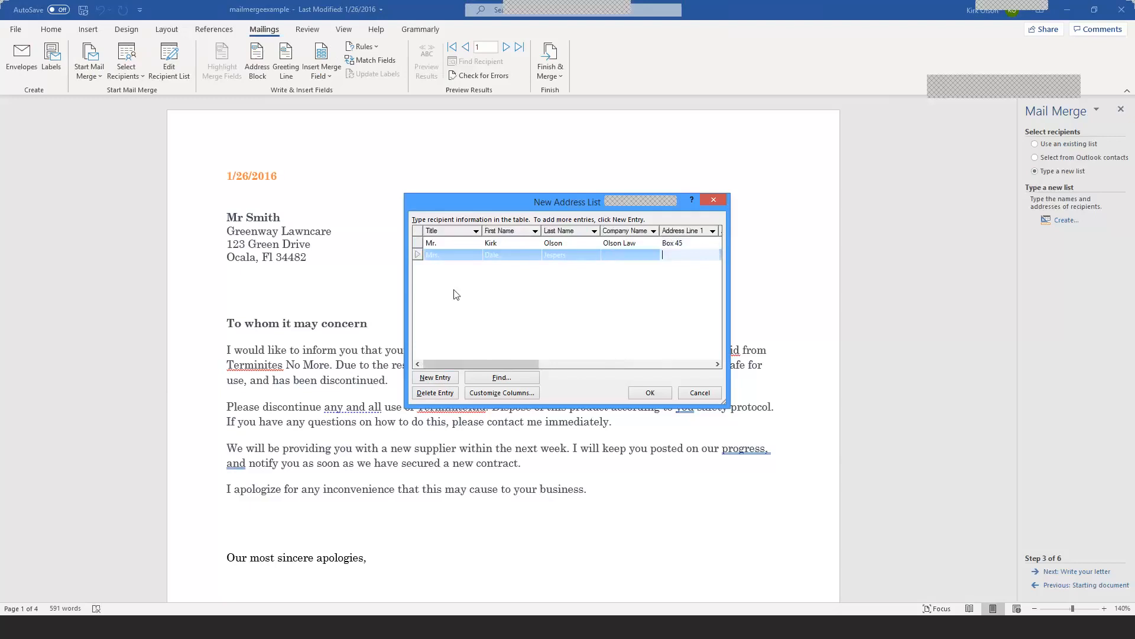
type("Box")
key("Tab")
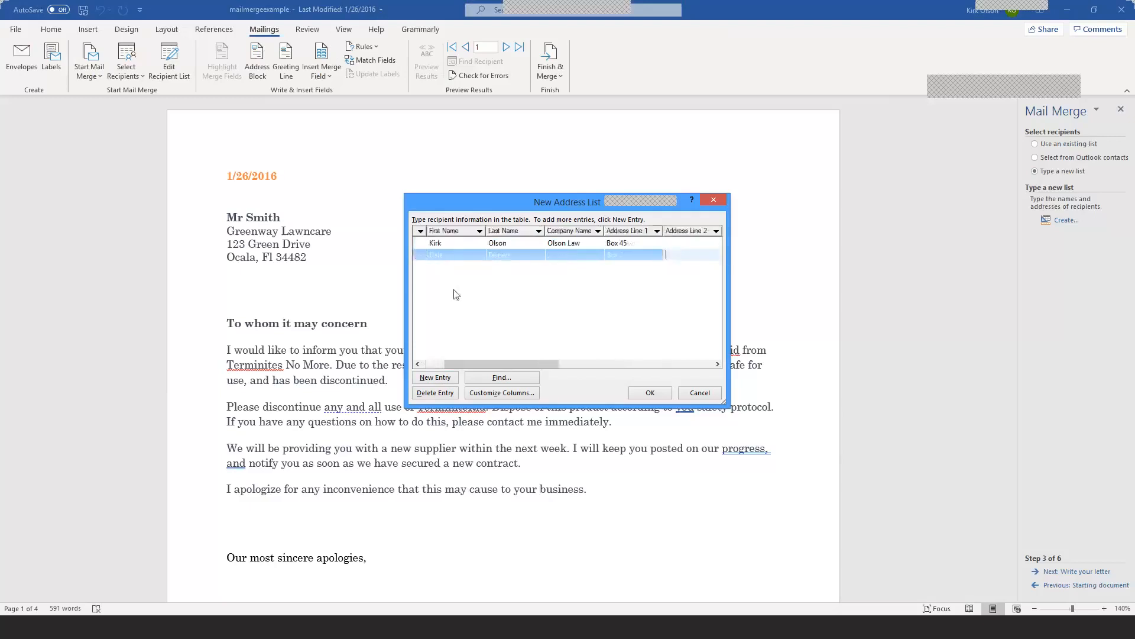
key("Tab")
type("Long")
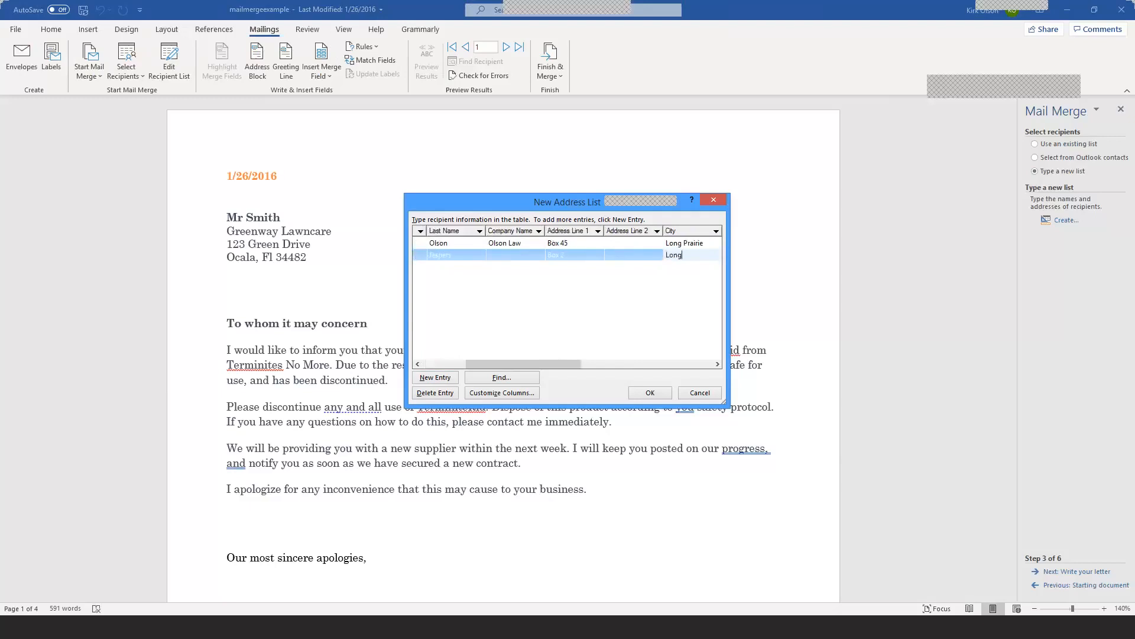
type(" Prairie")
key("Tab")
type("MN")
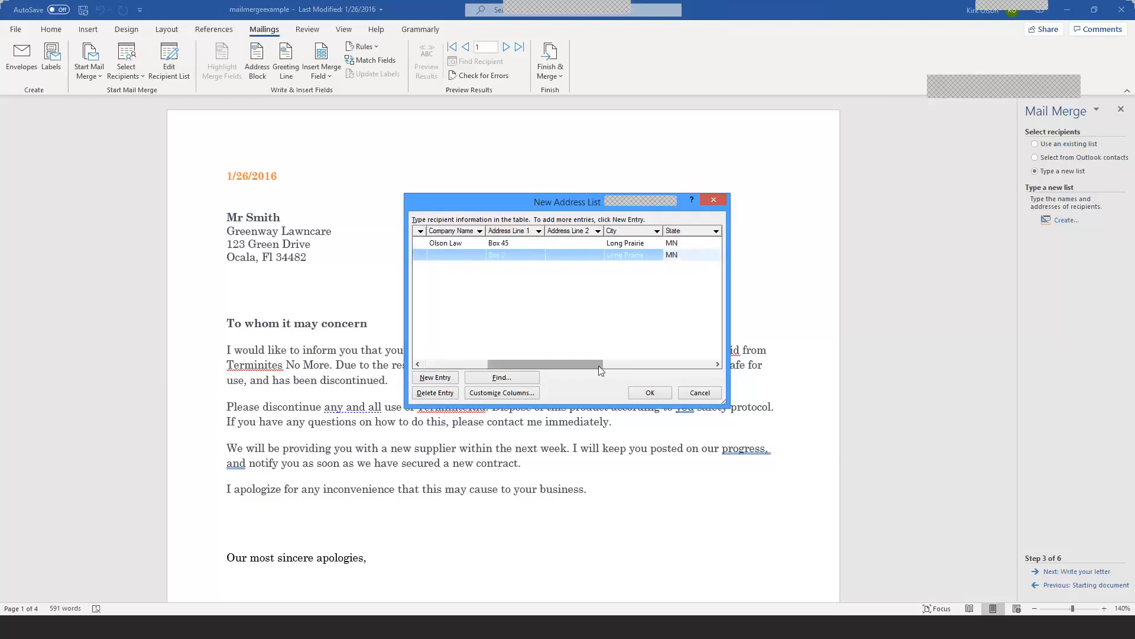
Step: Close the address list and save it as newList
left_click(659, 398)
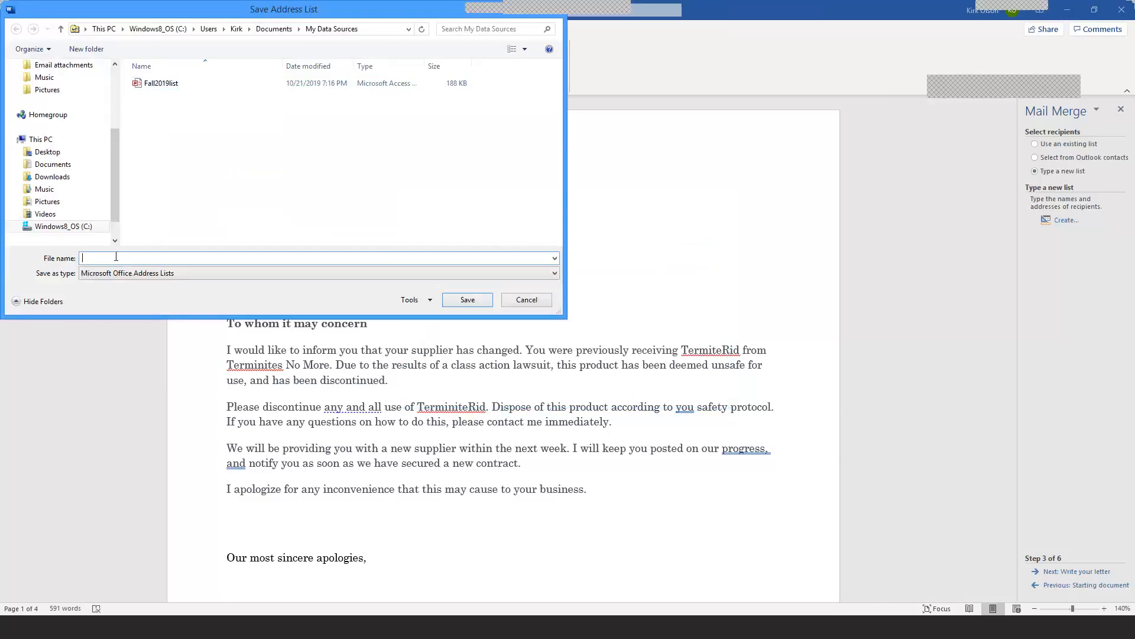
type("newList")
left_click(467, 300)
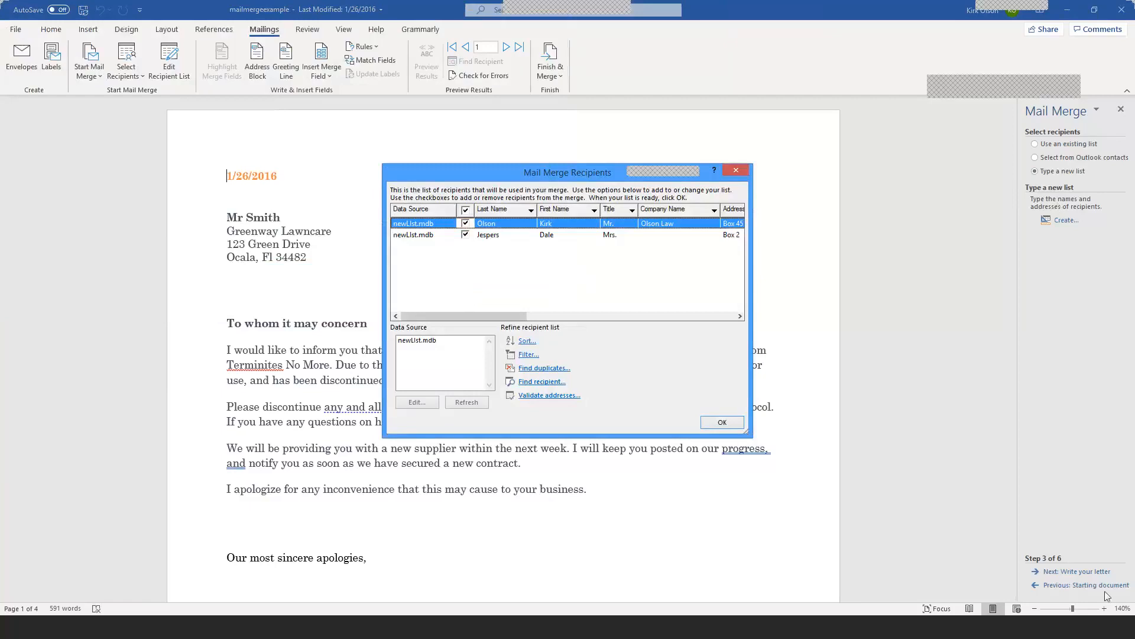
Step: Accept the two-recipient list and advance the wizard to Step 6, Complete the merge
left_click(1045, 573)
left_click(723, 422)
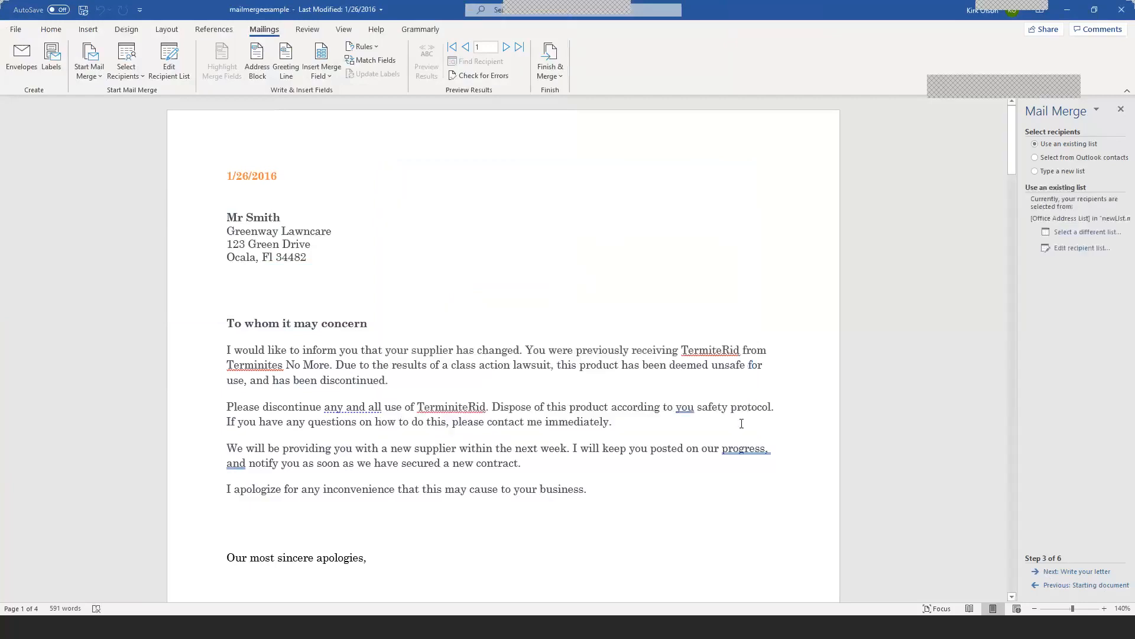
left_click(1051, 572)
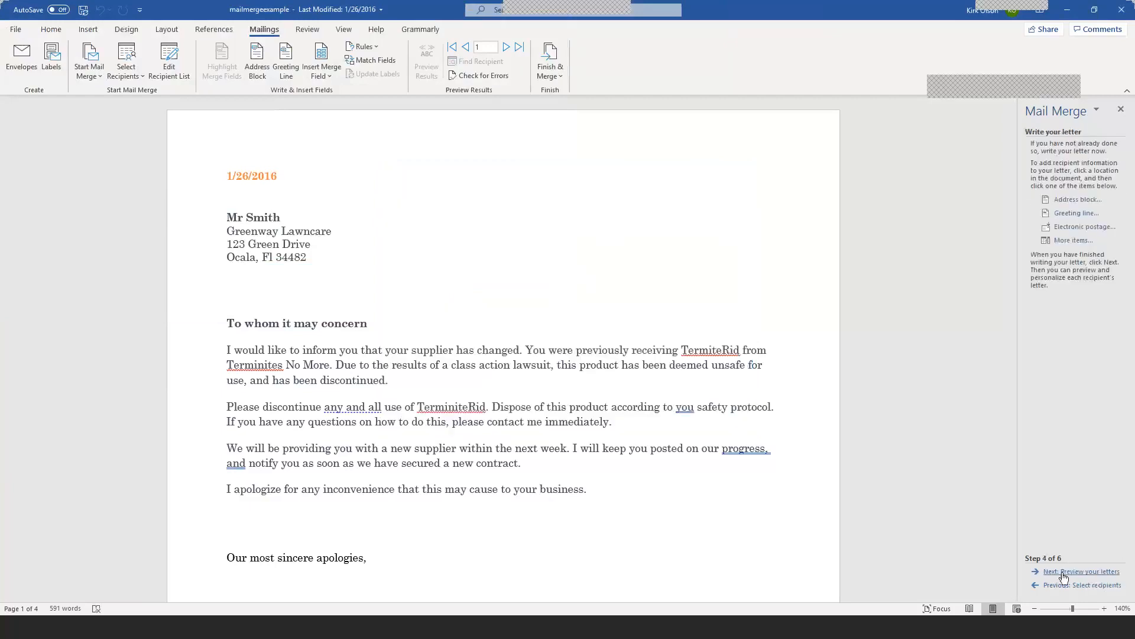
left_click(1068, 571)
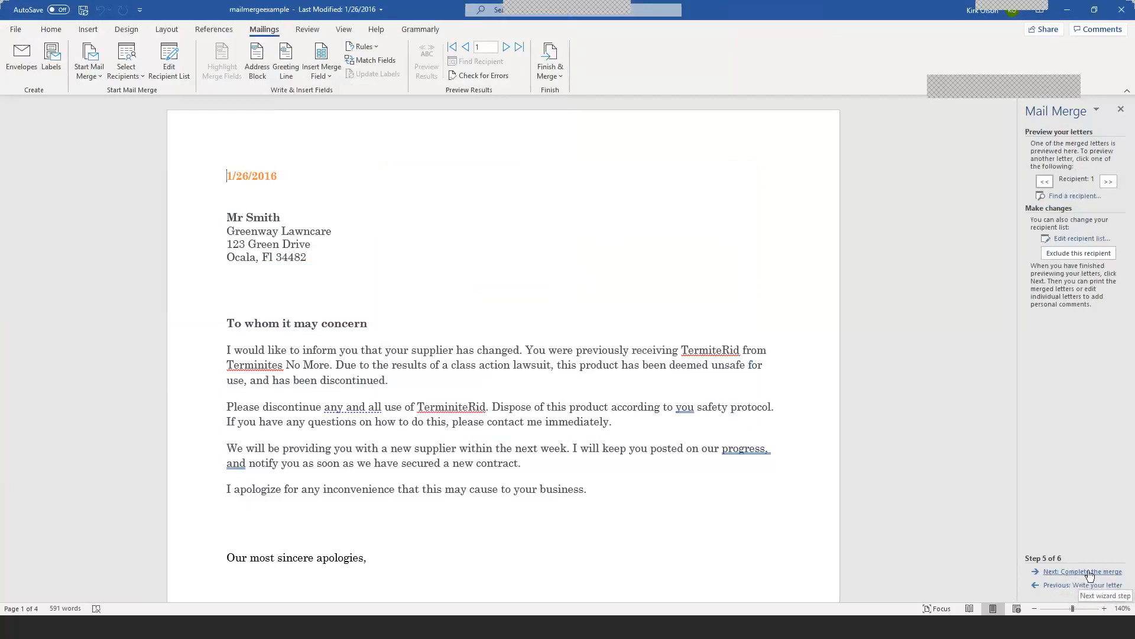
left_click(1089, 571)
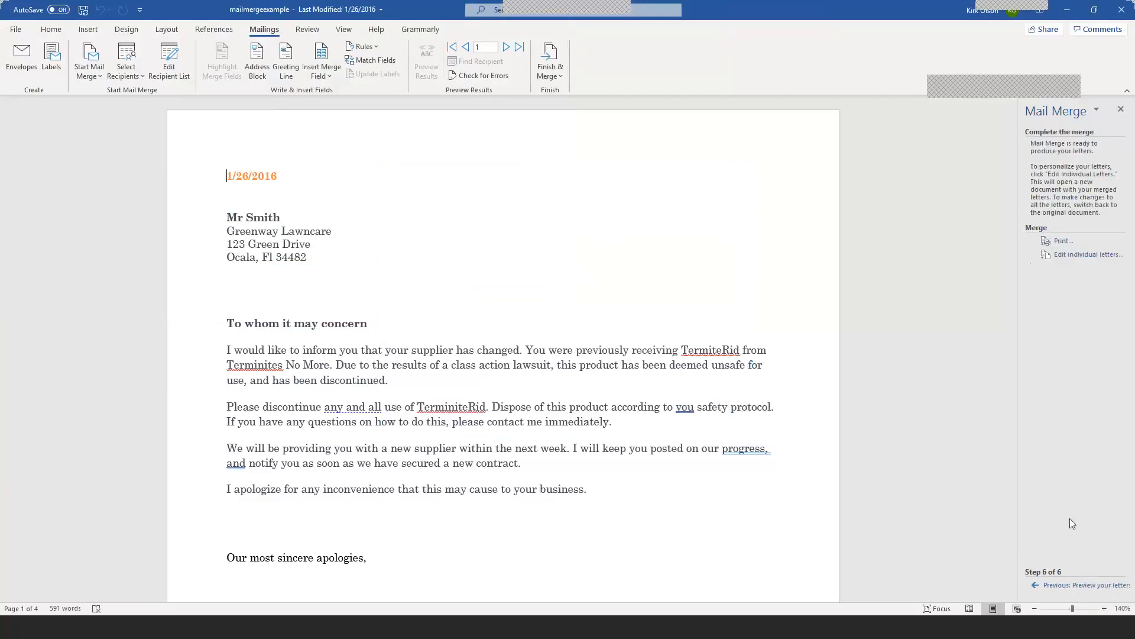
Step: Merge all records into a new Letters1 document and scroll through the merged letters
left_click(1072, 250)
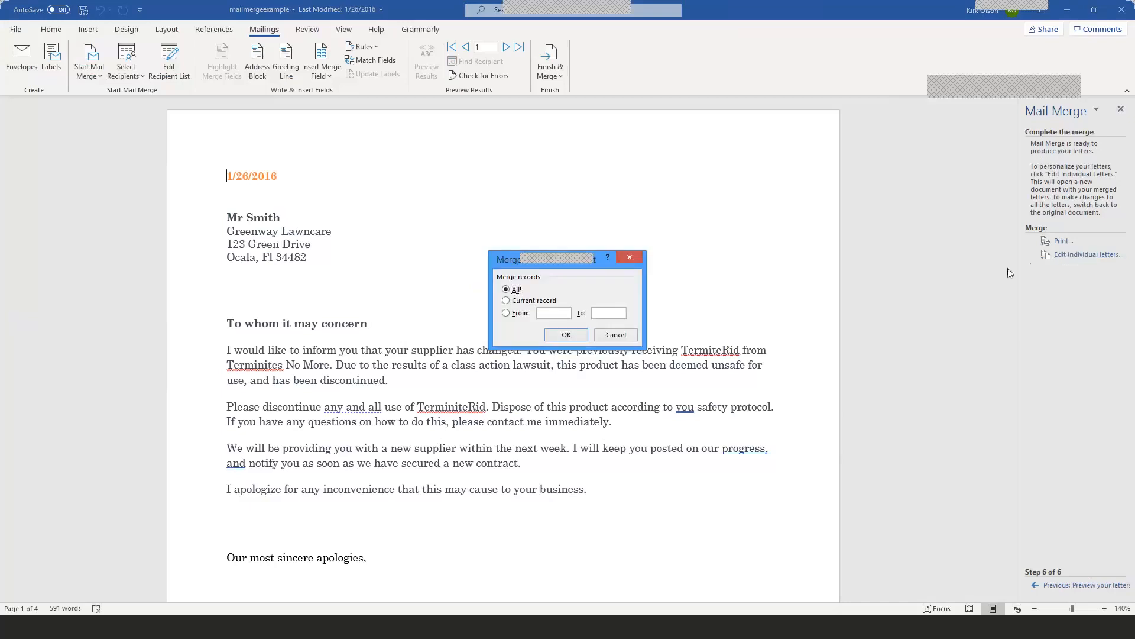
left_click(563, 339)
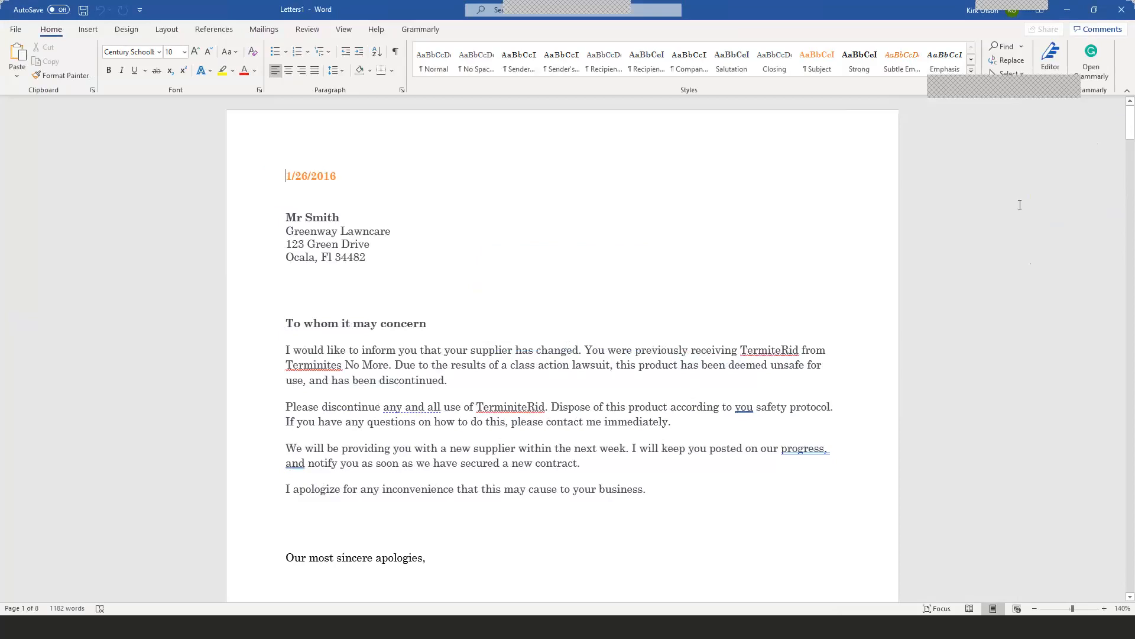
mouse_move(1130, 120)
left_mouse_down()
mouse_move(1130, 333)
mouse_move(1130, 101)
left_mouse_up()
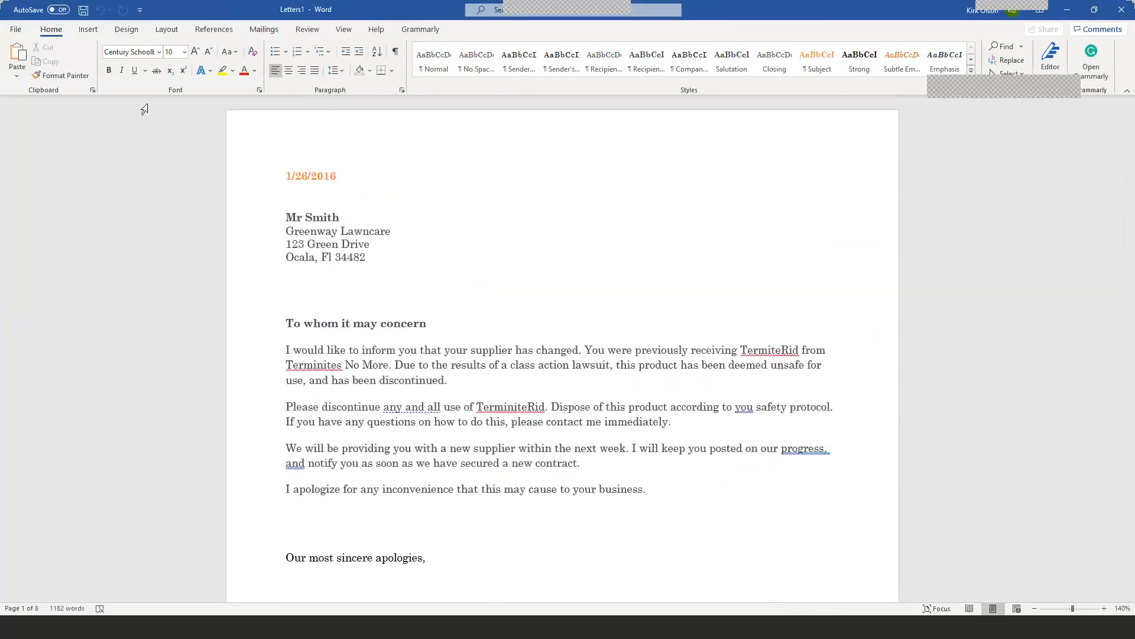
left_click_drag(1131, 139, 1131, 108)
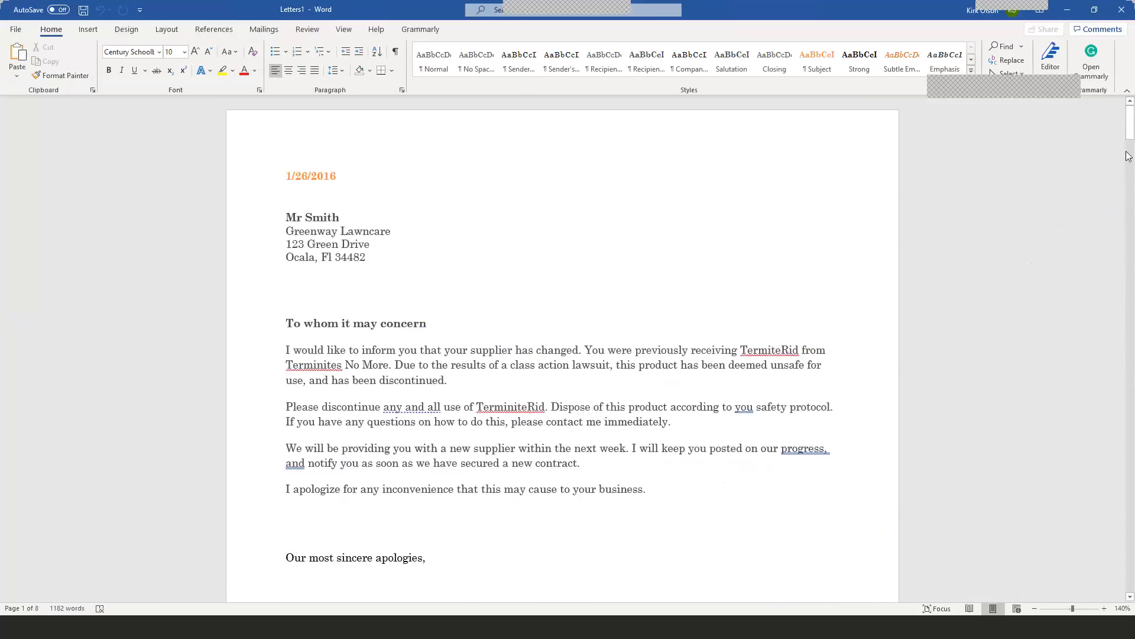